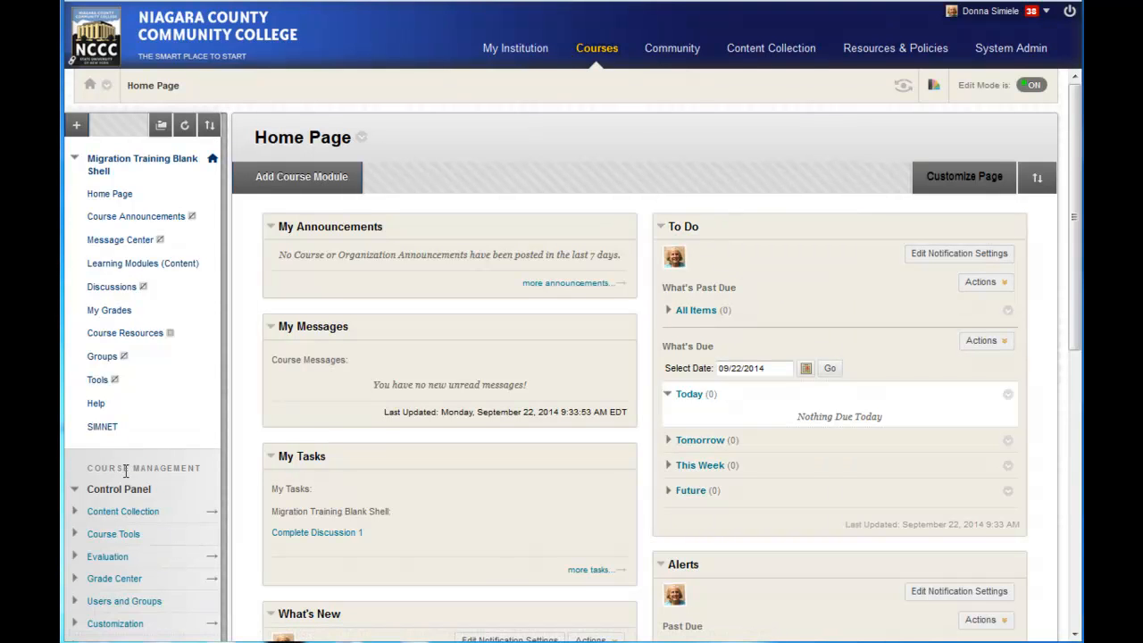
Step: Open the course's Groups management page from the Users and Groups section of course management
drag(101, 468, 186, 467)
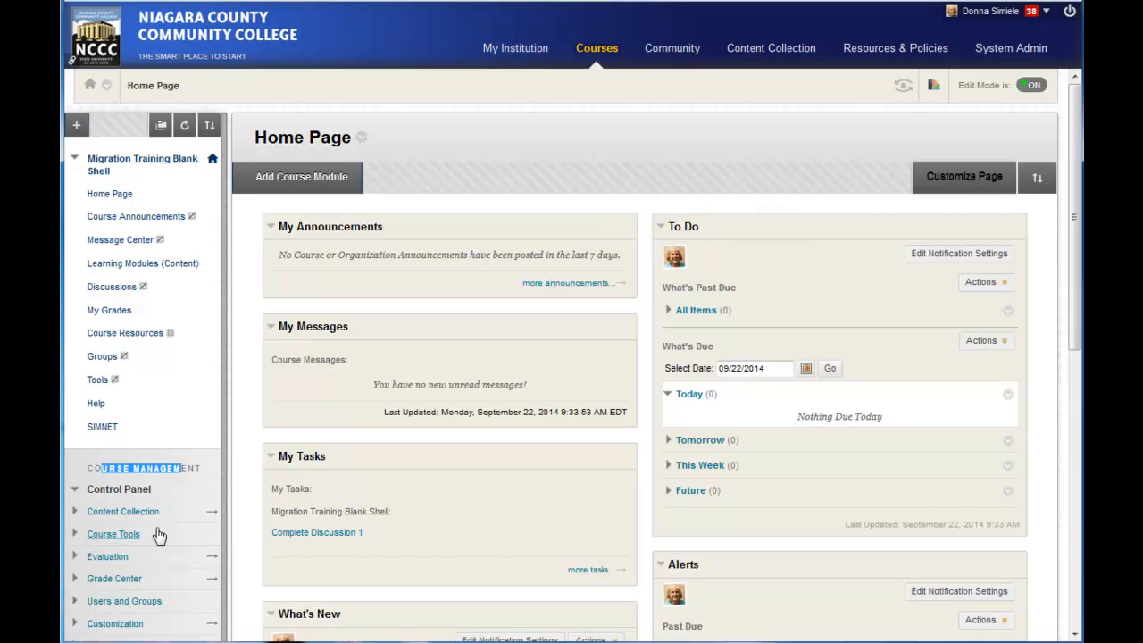
click(100, 607)
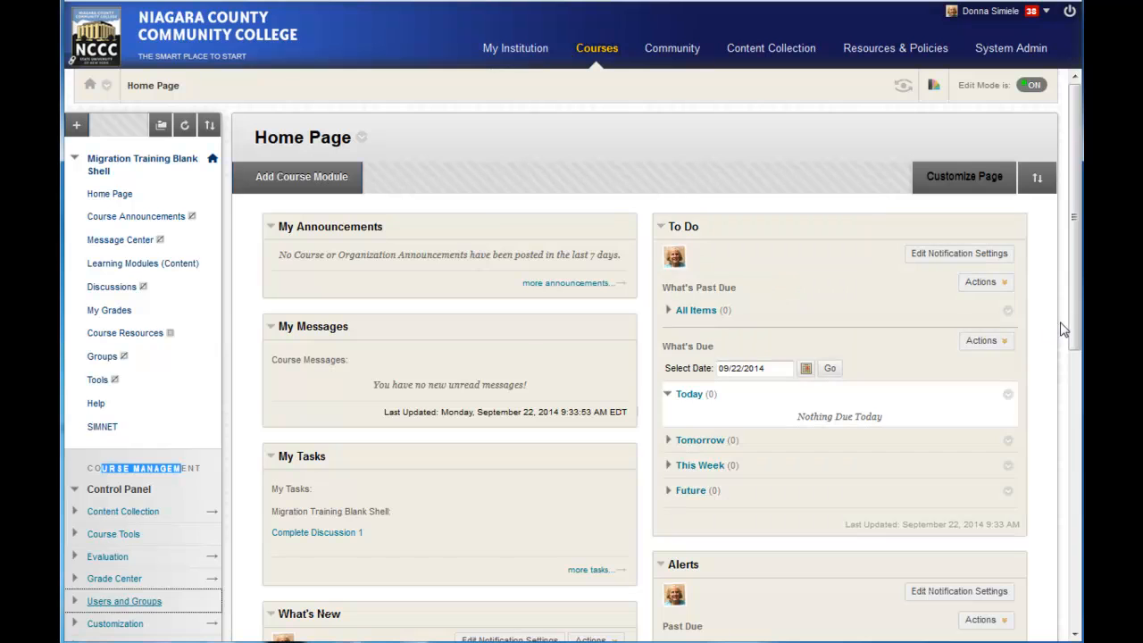
scroll(1059, 327, down, 3)
click(112, 386)
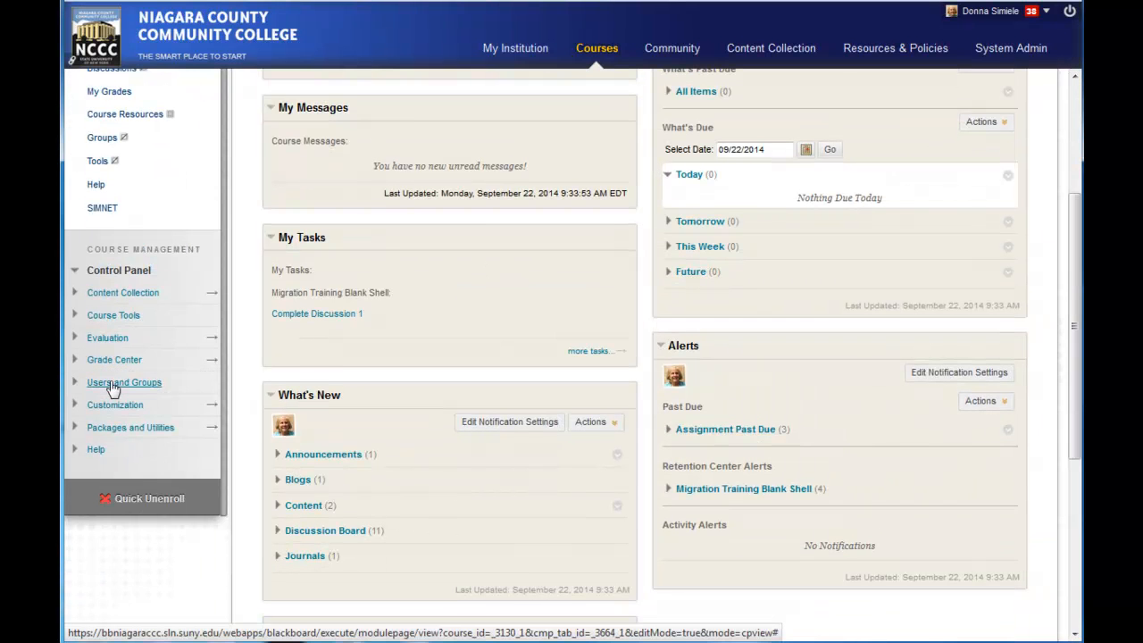
click(101, 401)
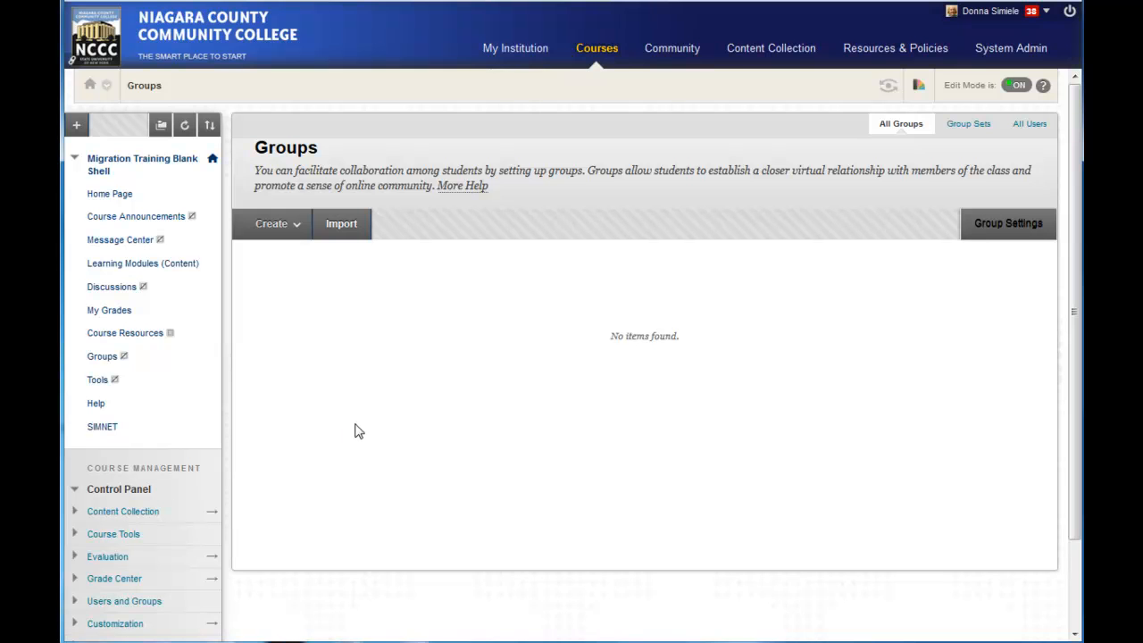
Step: Start creating a single manual-enroll group and name it Group 1, leaving the description empty
click(280, 231)
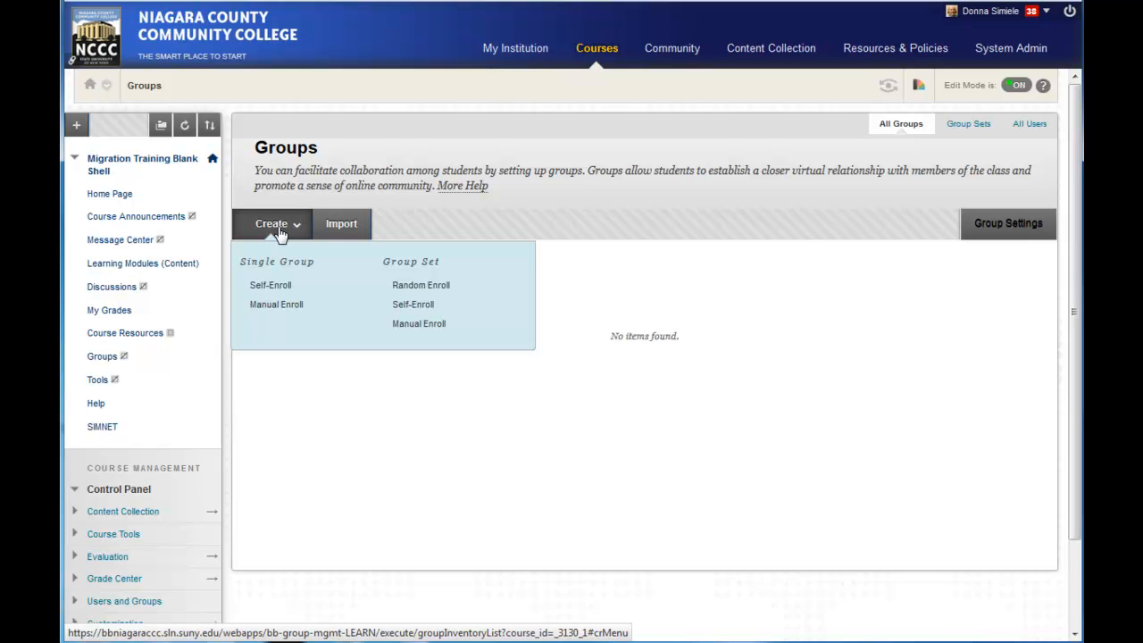
click(265, 308)
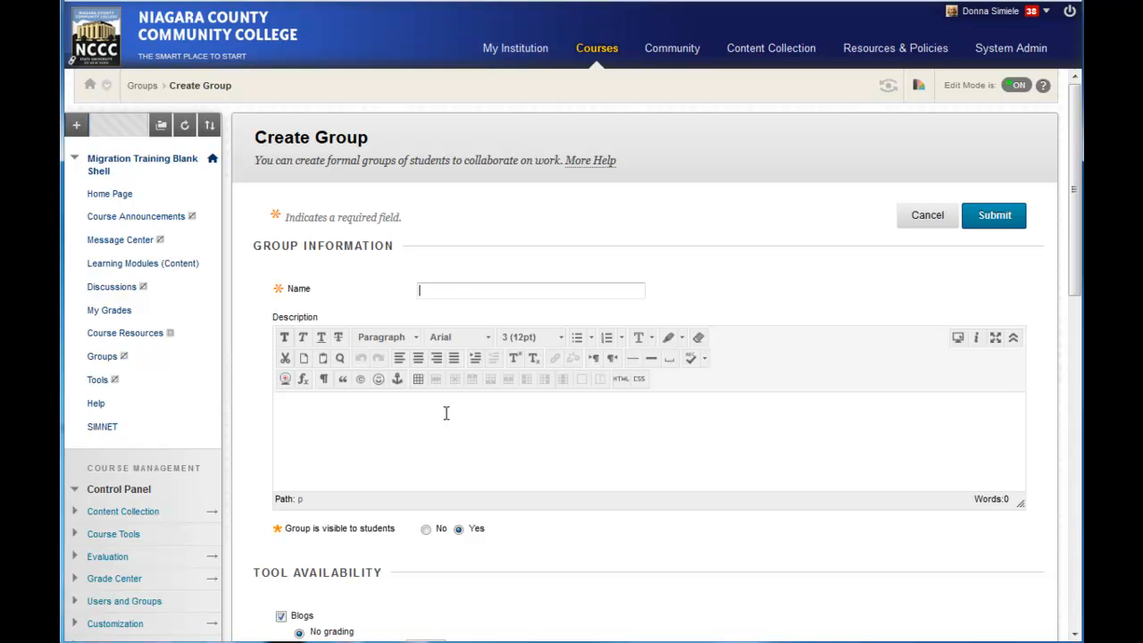
text(G)
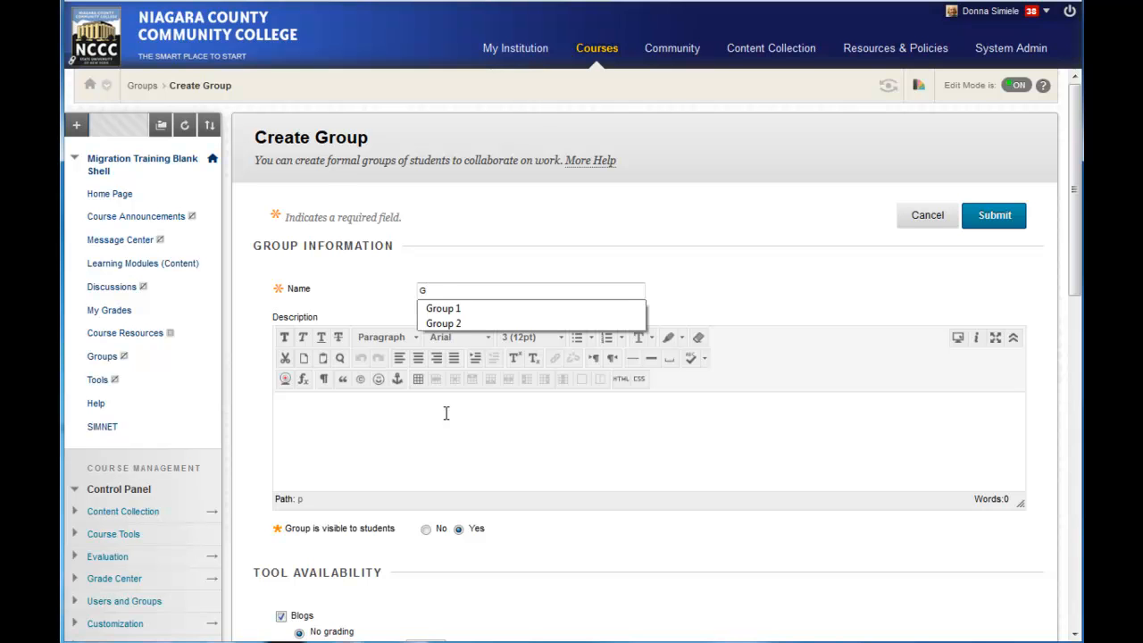
click(442, 308)
click(413, 438)
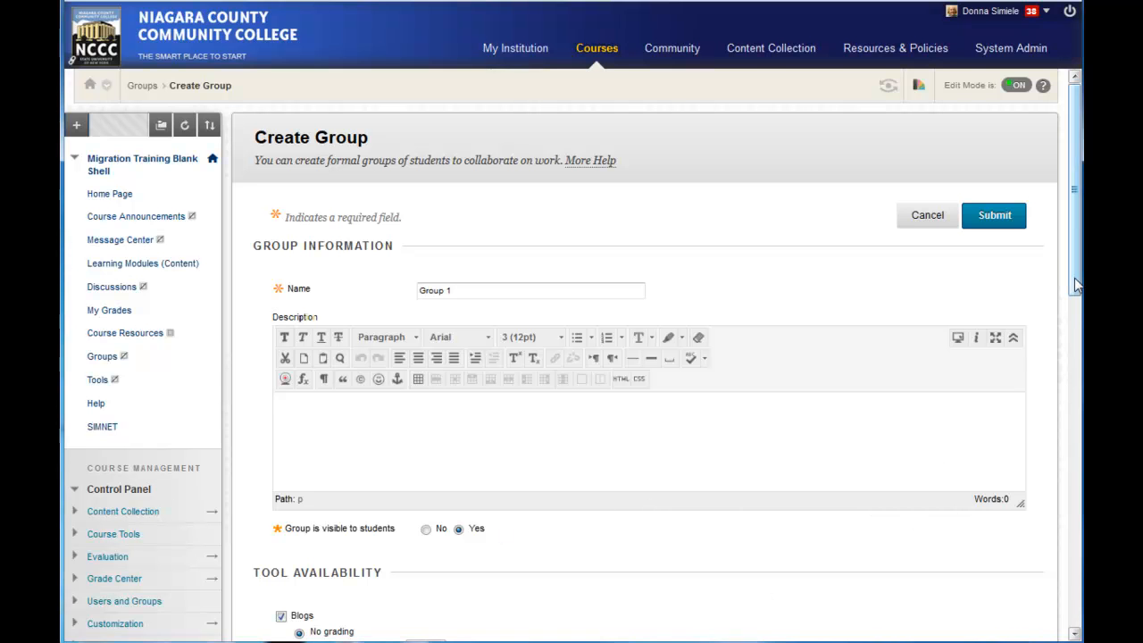
Step: Disable every tool for the group, from Blogs, Discussion Board and File Exchange through Collaboration, Email and Academic Materials
drag(1073, 283, 1067, 453)
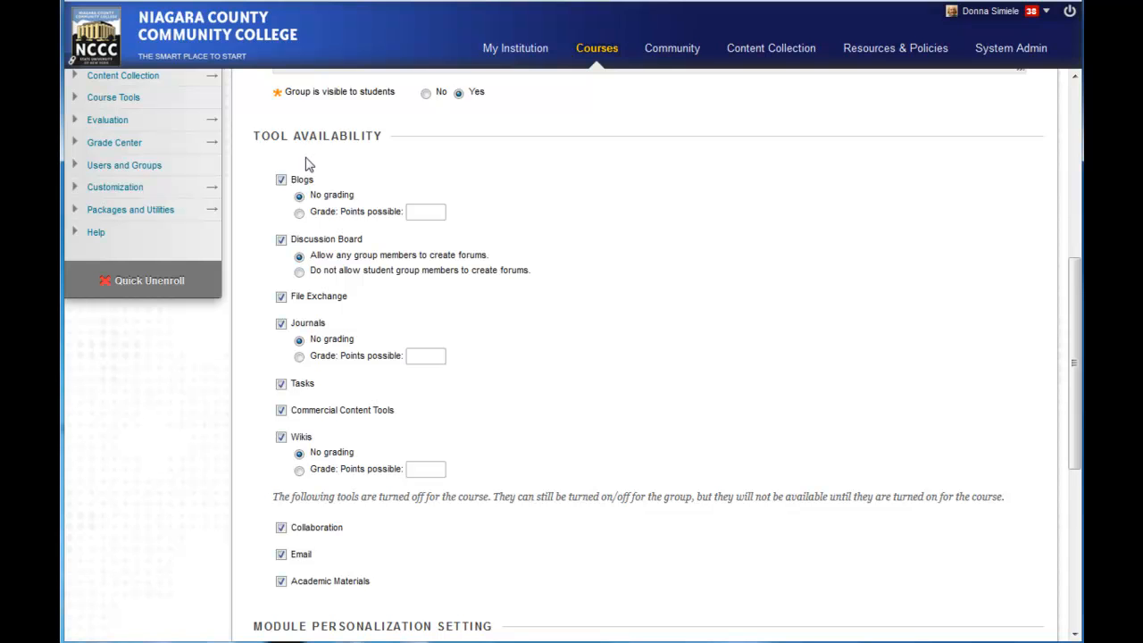
click(280, 179)
click(281, 239)
click(280, 296)
click(281, 323)
click(281, 323)
click(280, 384)
click(280, 410)
click(281, 438)
click(281, 528)
click(282, 554)
click(282, 581)
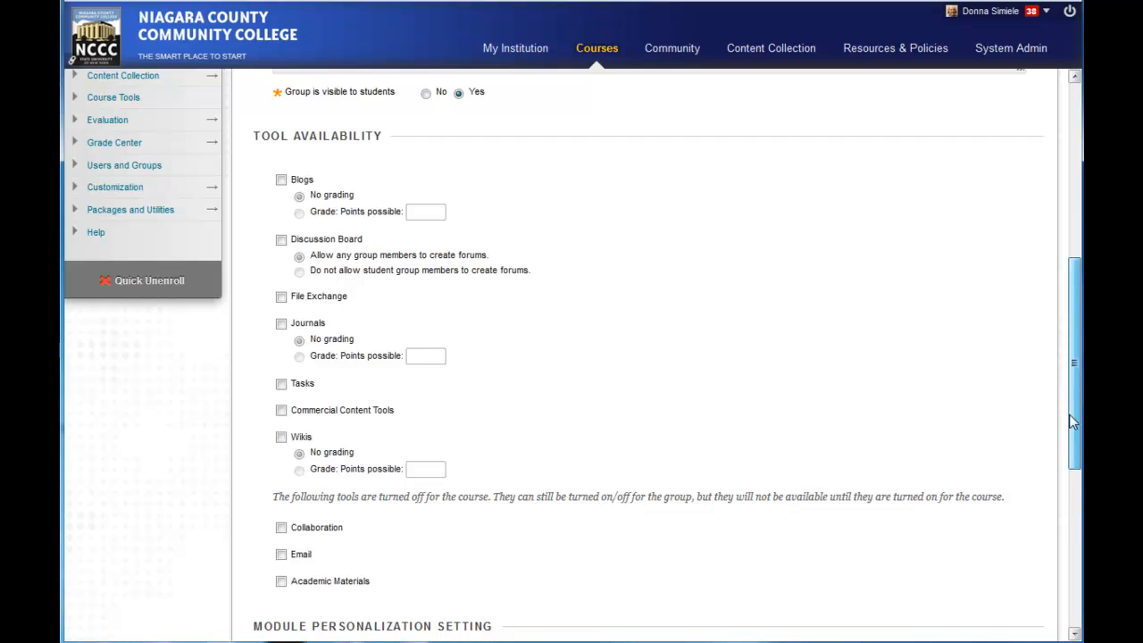
Step: Enable creating a smart view for the group and turn off Allow Personalization
drag(1069, 413, 1062, 546)
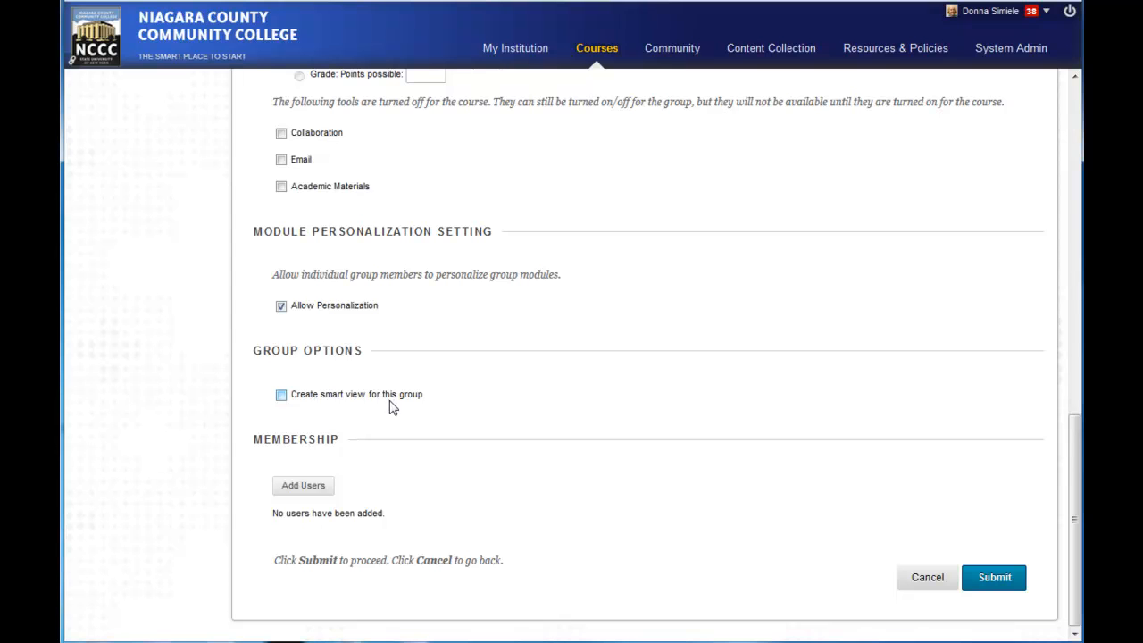
click(282, 398)
click(282, 307)
Step: Add the first two listed students as members of the group and submit it
click(303, 484)
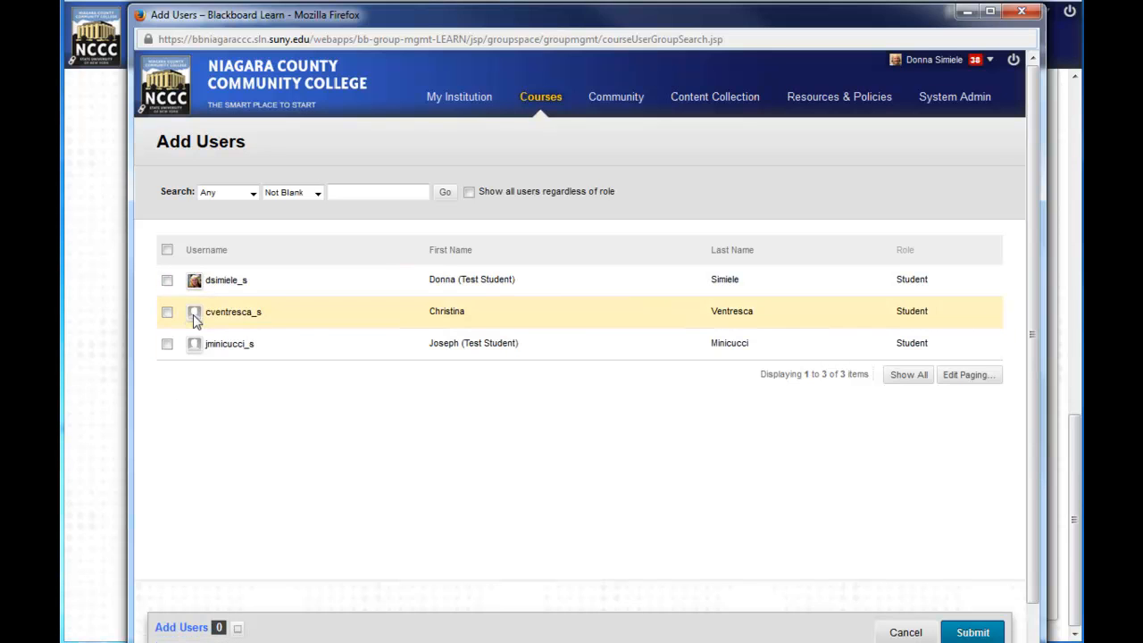
click(168, 282)
click(168, 311)
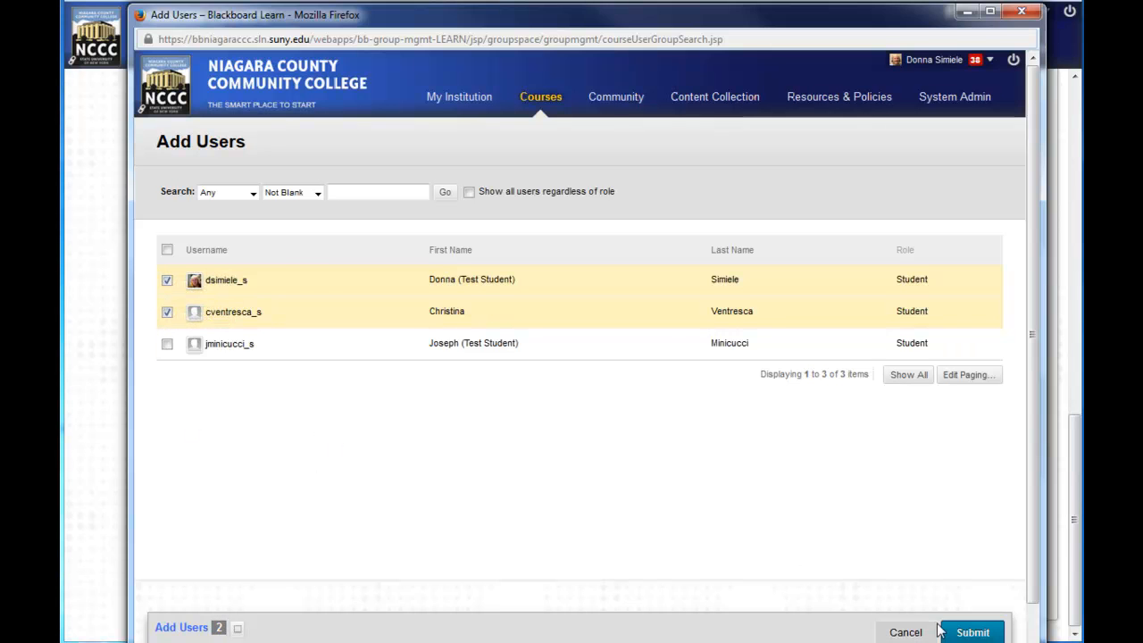
click(973, 632)
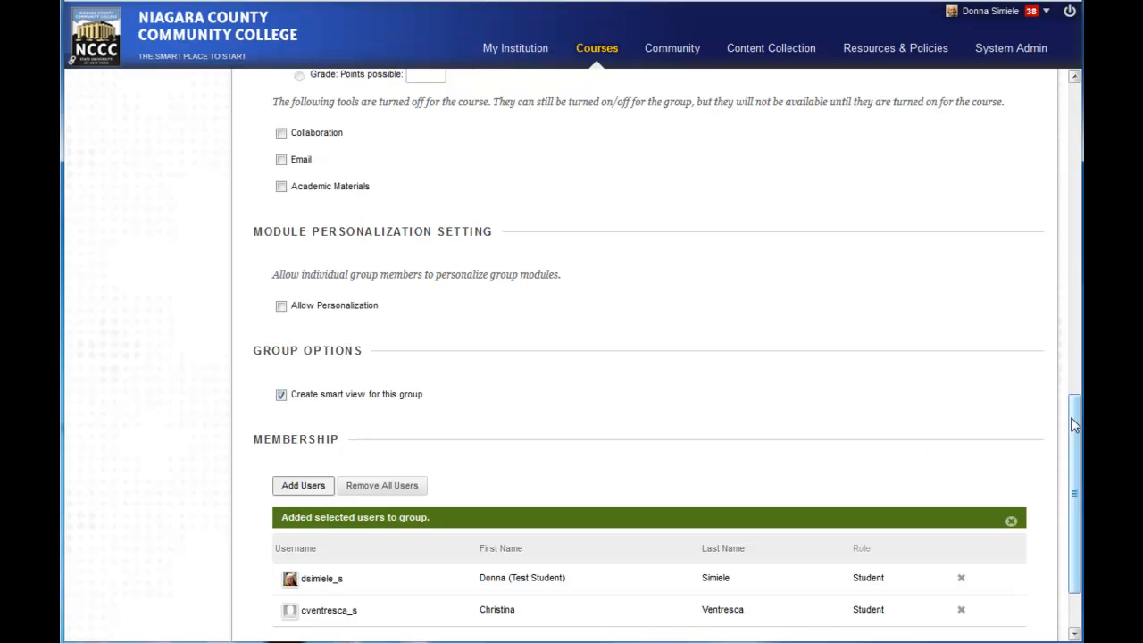
scroll(1073, 492, down, 3)
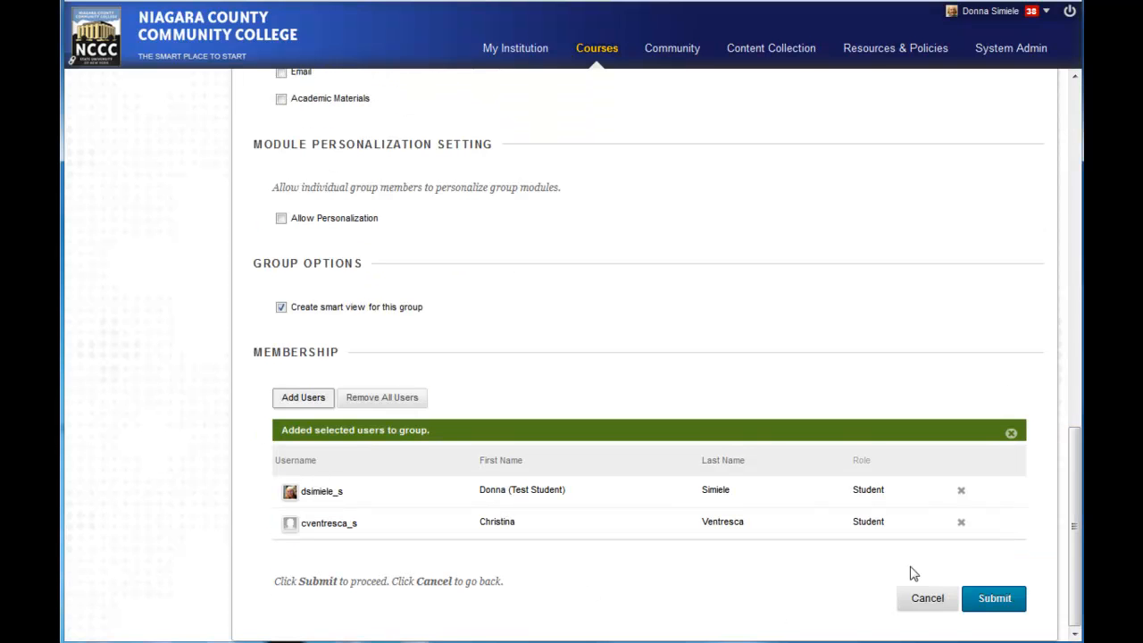
click(991, 603)
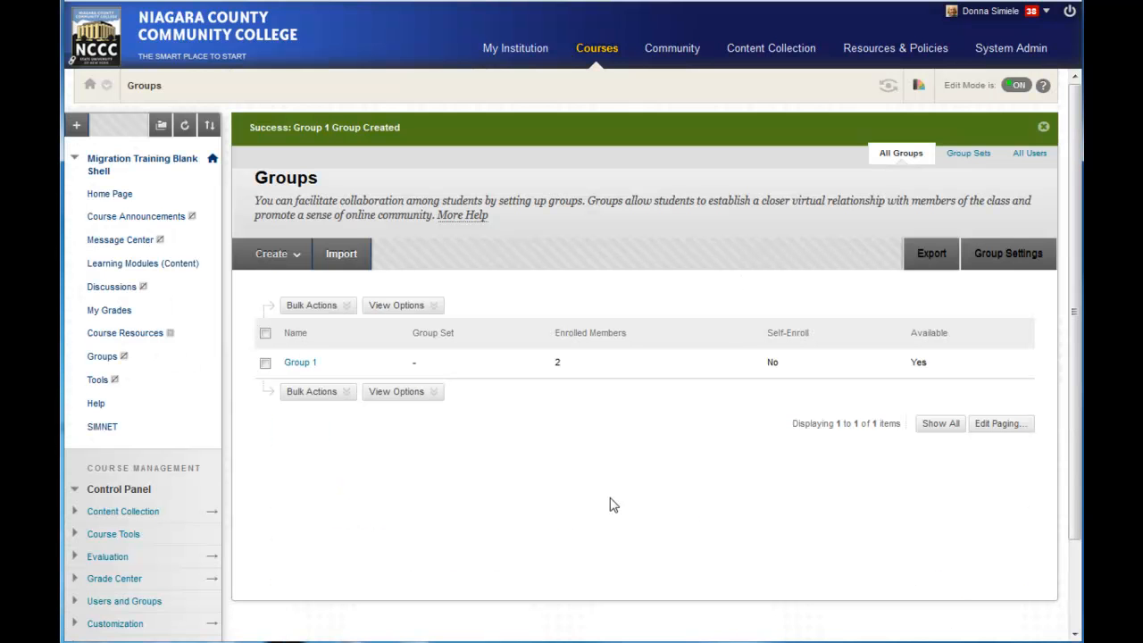
Step: Open Group 1 for editing and review its membership list
mouse_move(317, 375)
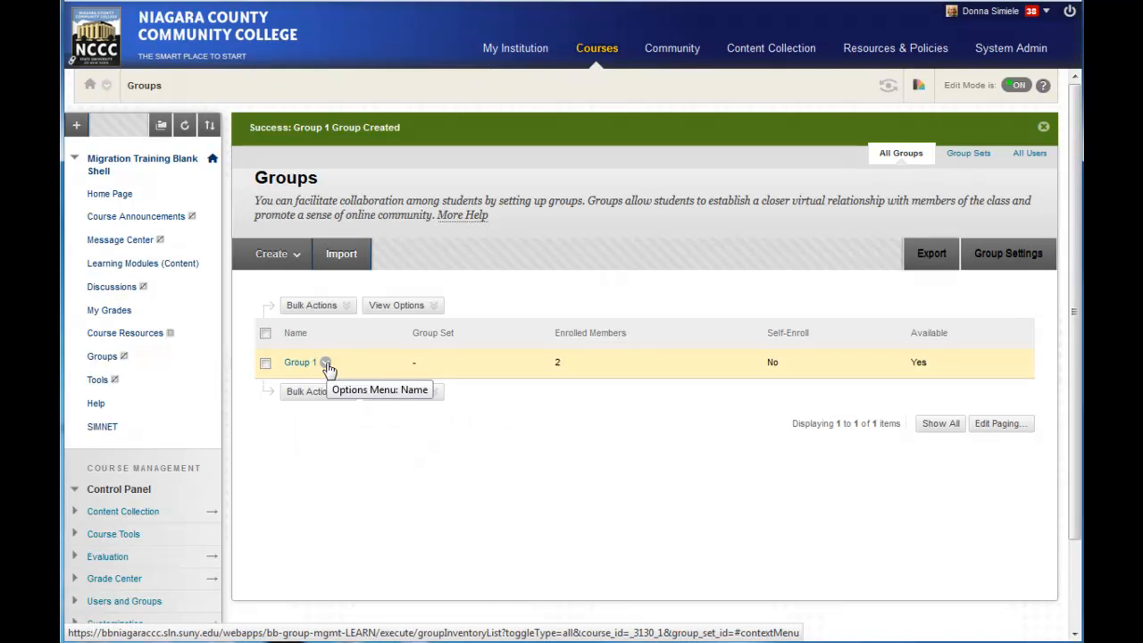
click(326, 364)
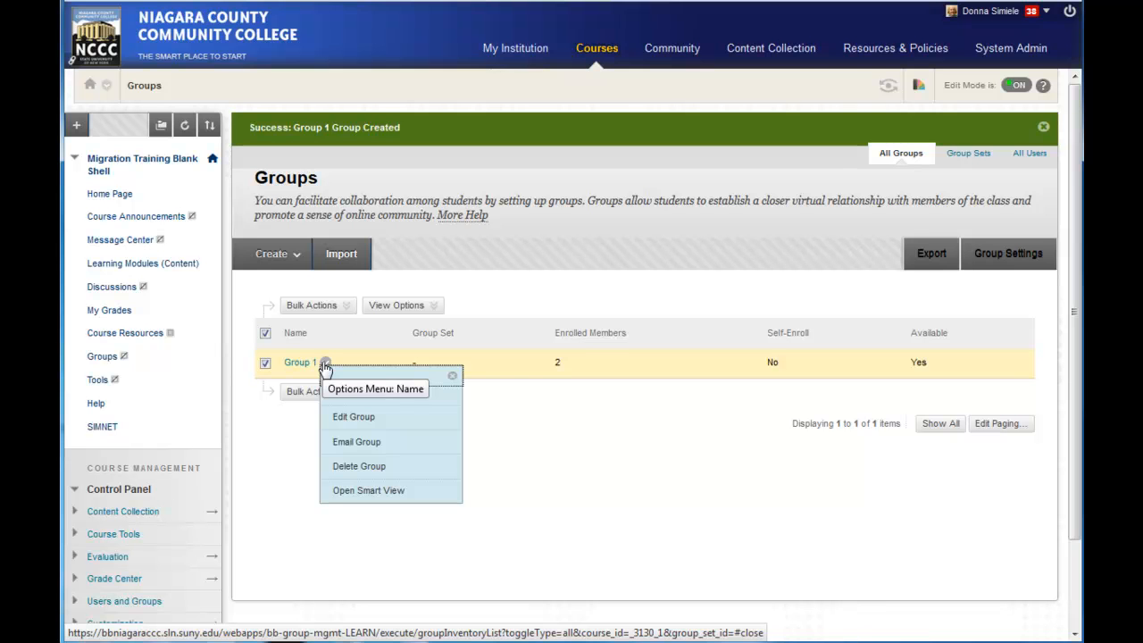
click(346, 416)
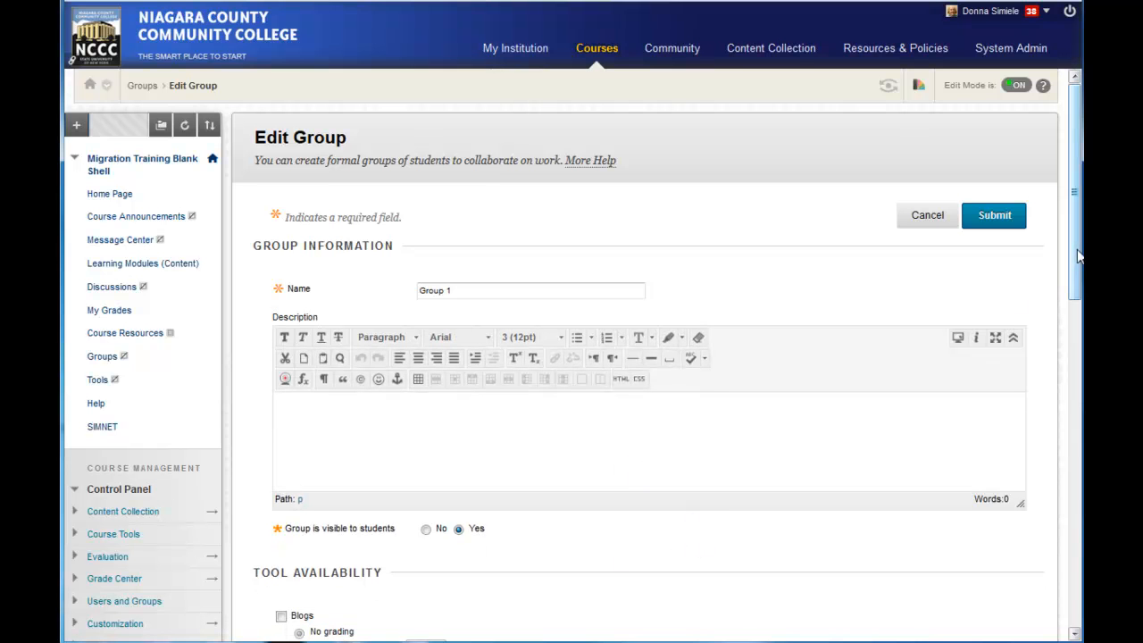
drag(1078, 256, 1074, 527)
scroll(1073, 552, down, 1)
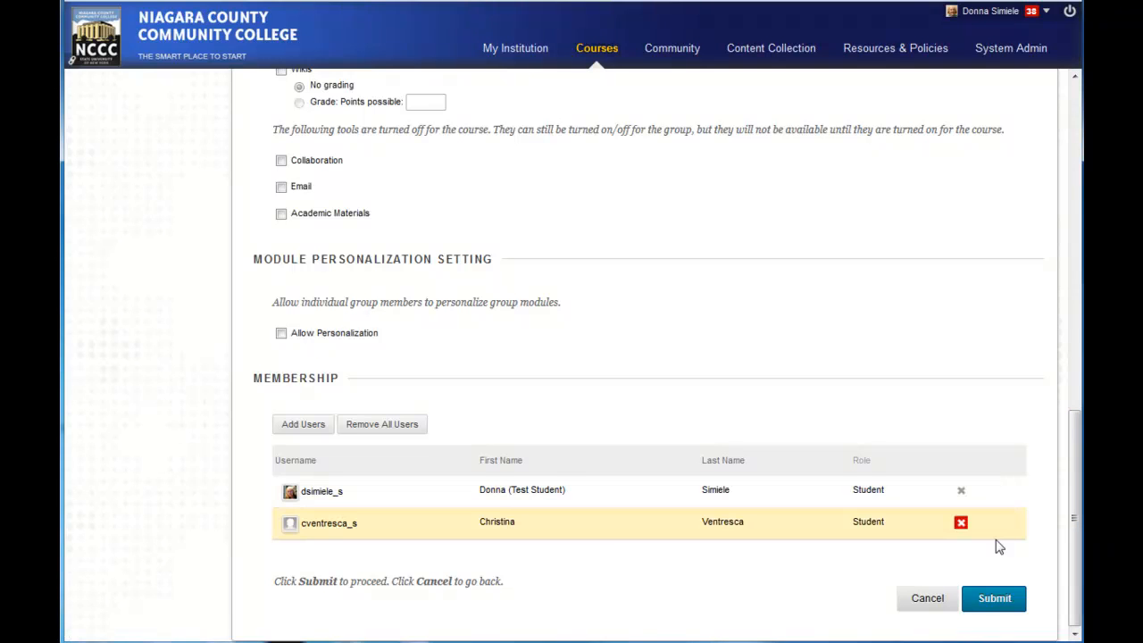
Step: View the users available to add to Group 1, cancel the user selection, and submit the group
click(312, 426)
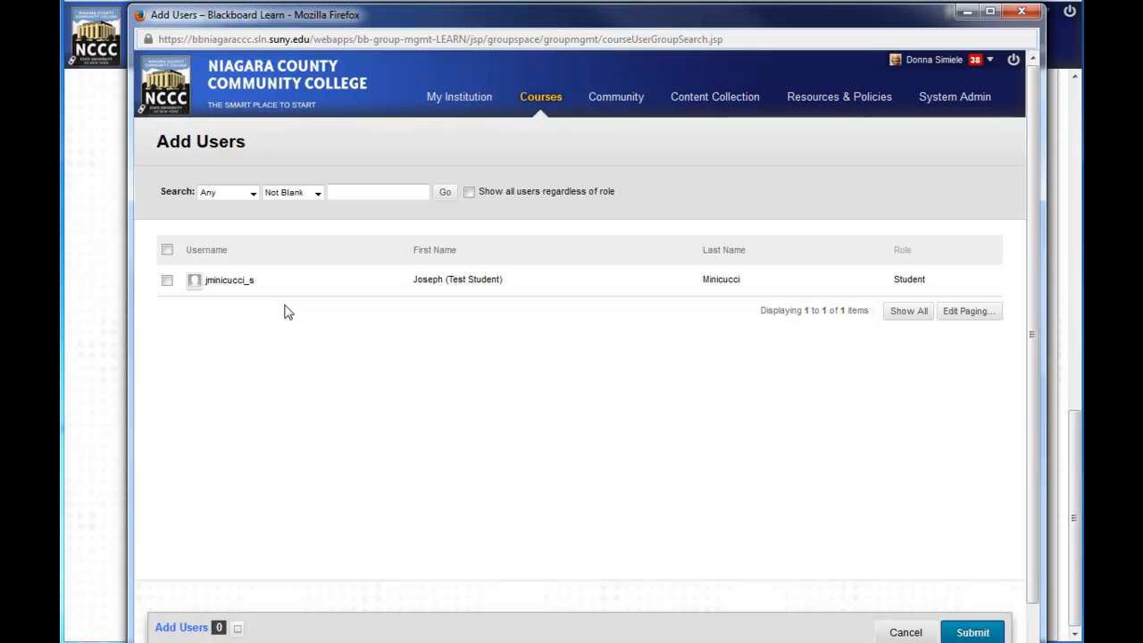
scroll(1033, 565, down, 1)
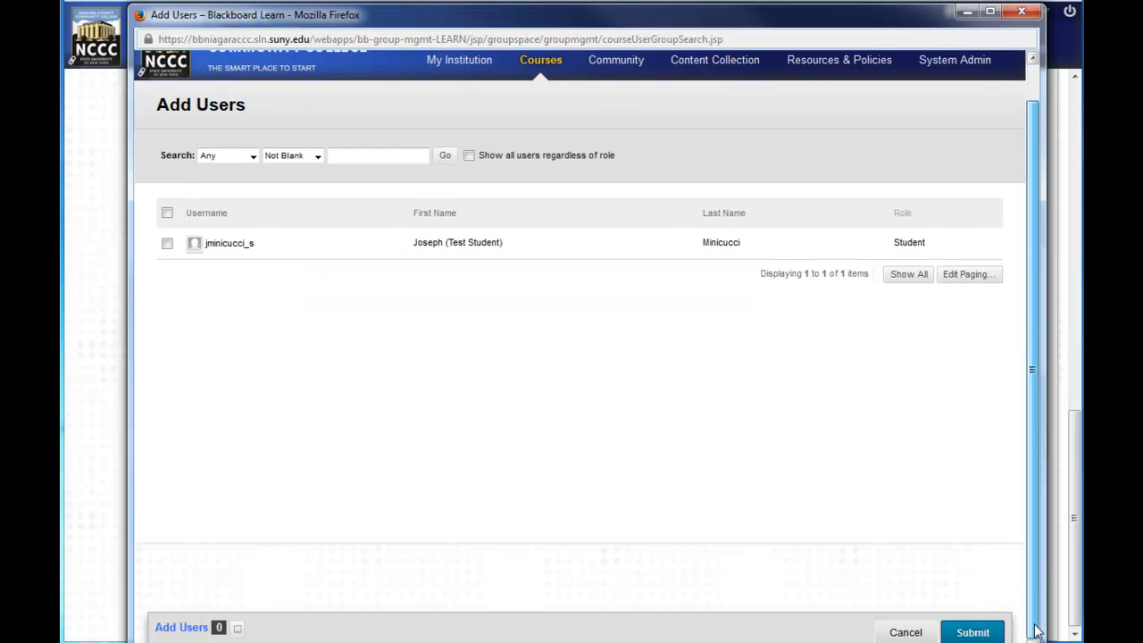
click(905, 632)
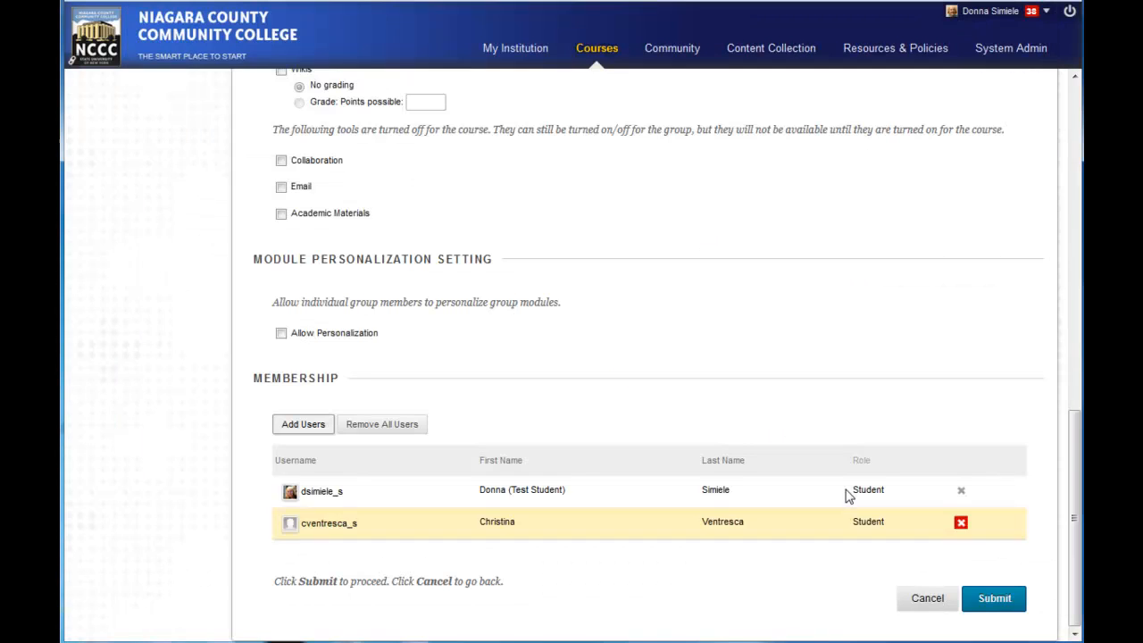
click(991, 598)
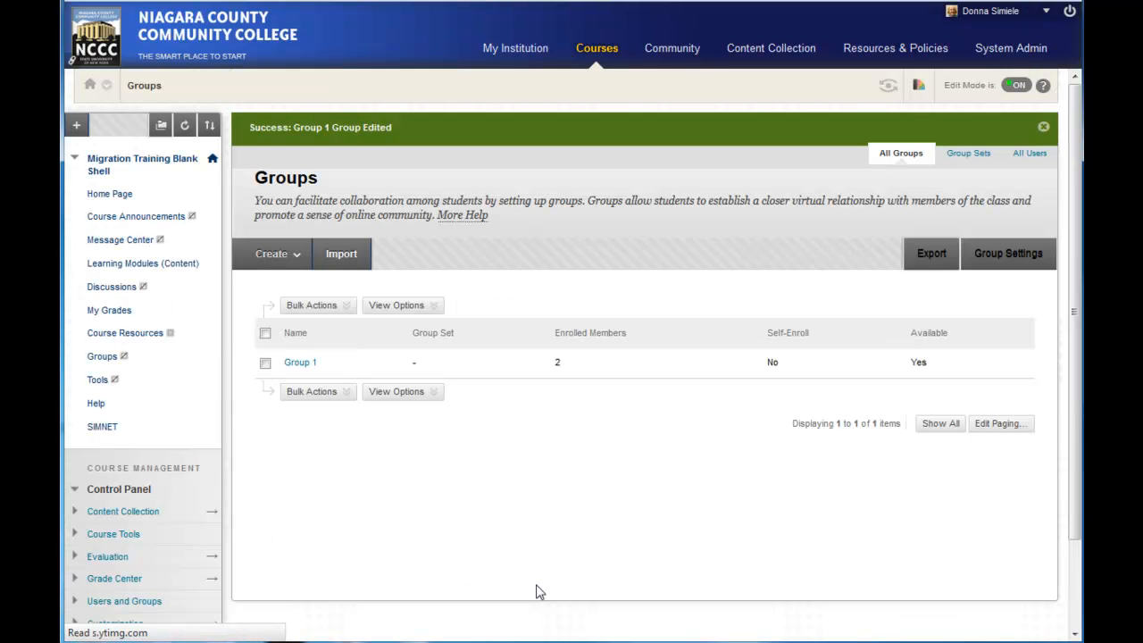